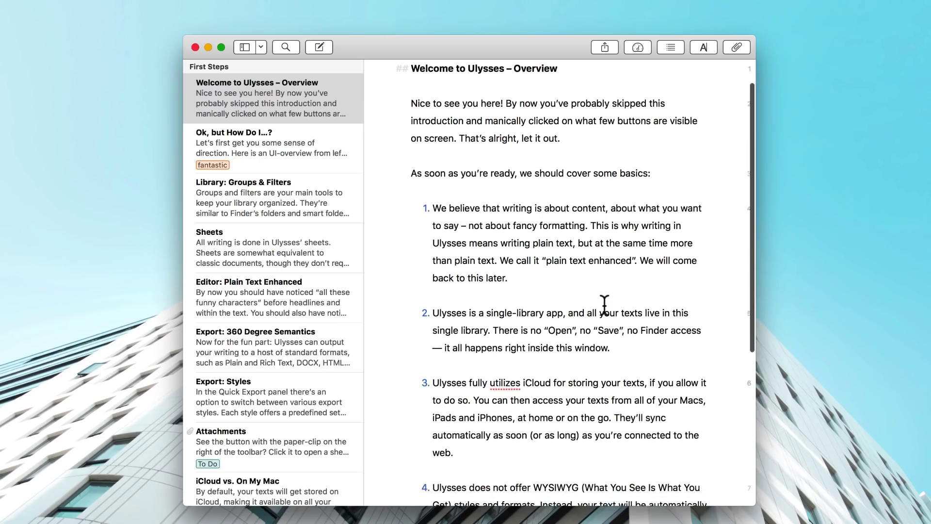
scroll(603, 305, "down", 4)
scroll(603, 306, "down", 2)
scroll(603, 305, "up", 4)
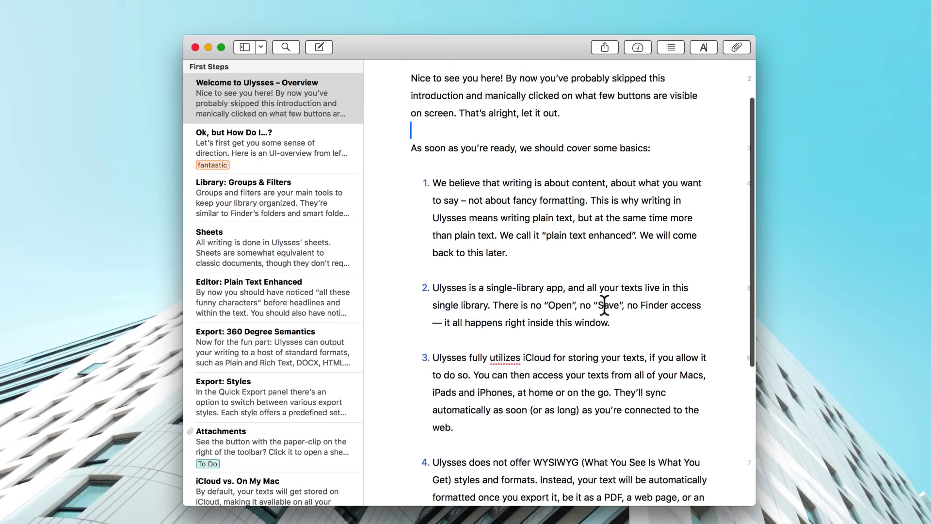
scroll(604, 306, "up", 4)
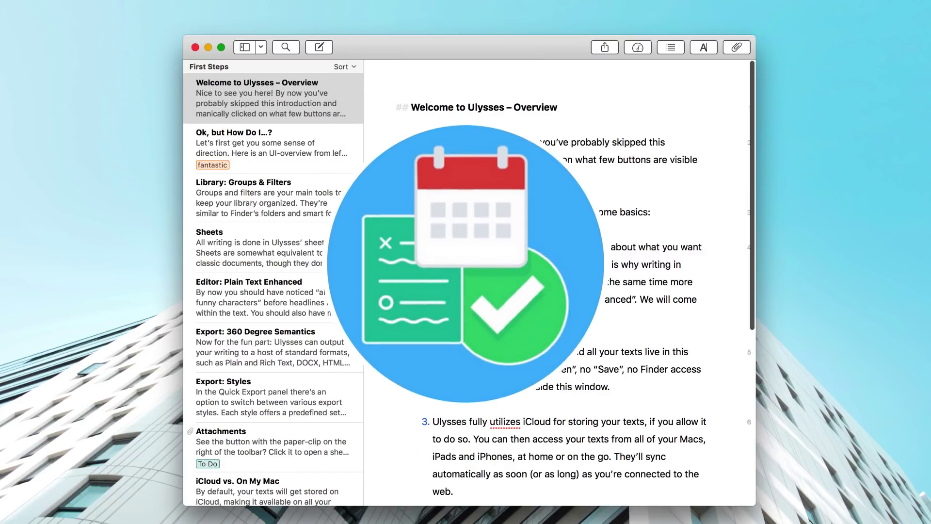
- From the library, open Markdown XL's 'Do You Speak Markdown XL?' sheet and focus its text
key("super+1")
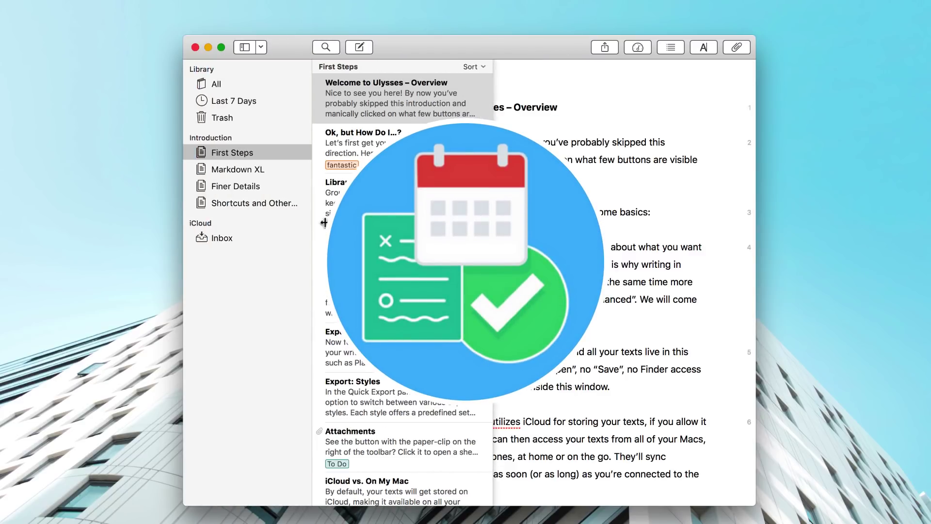
left_click(272, 170)
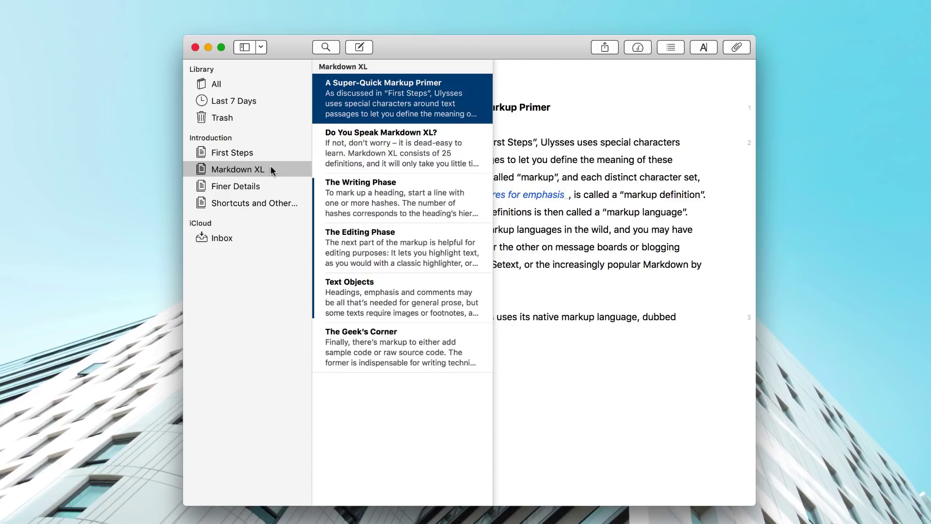
key("super+1")
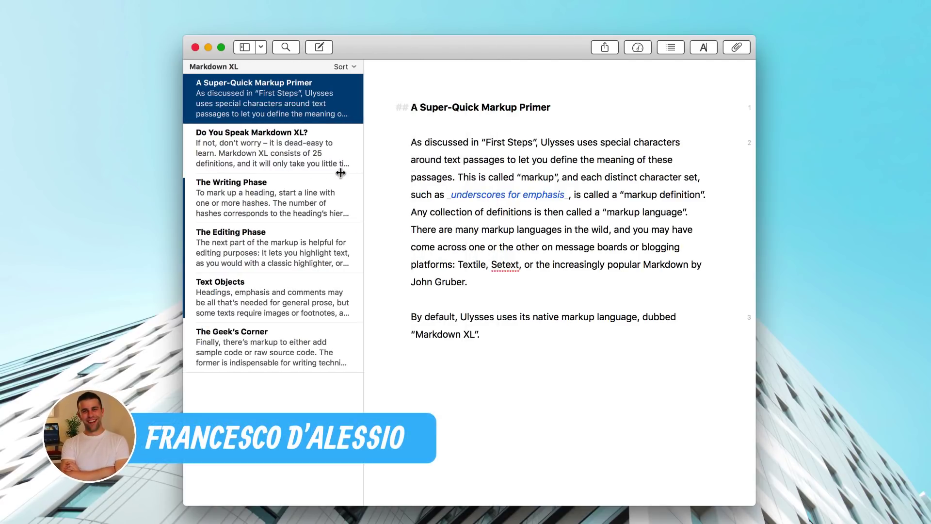
left_click(320, 156)
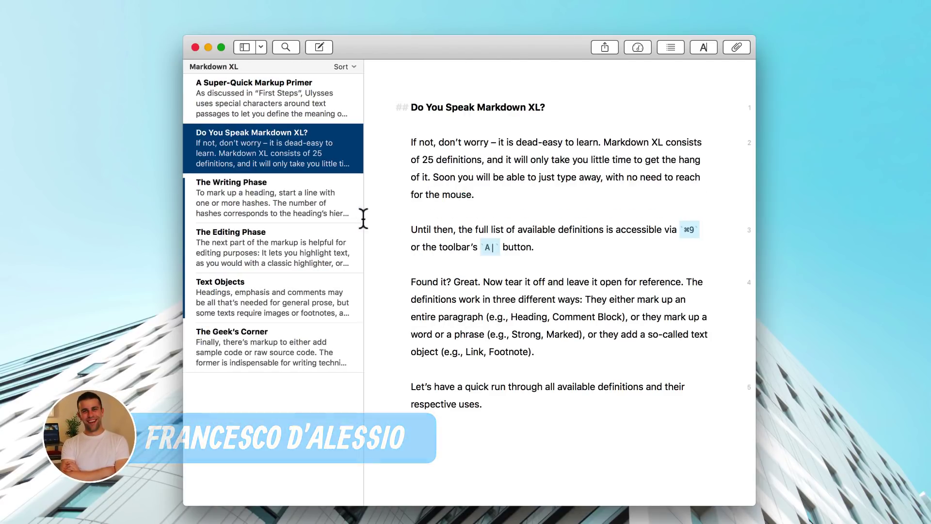
left_click(480, 318)
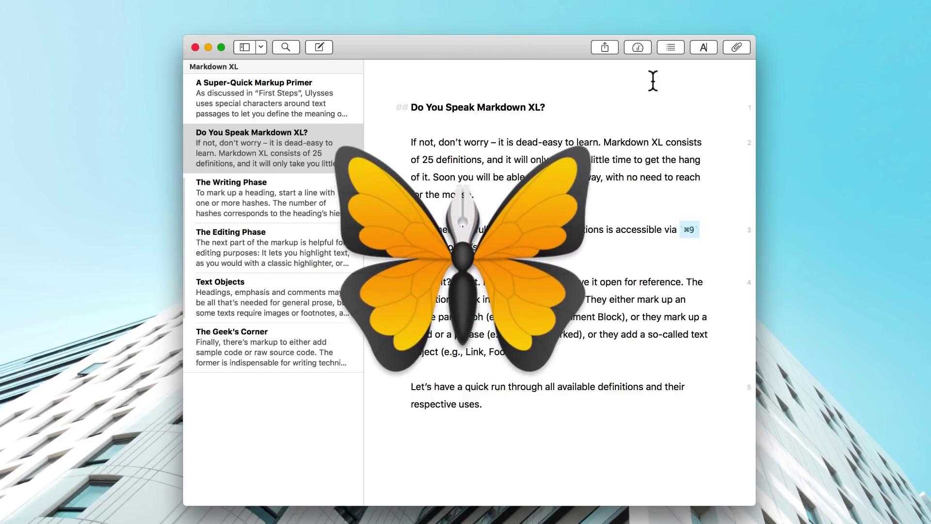
- Review the markup definitions list, then bring the library sidebar back
left_click(704, 48)
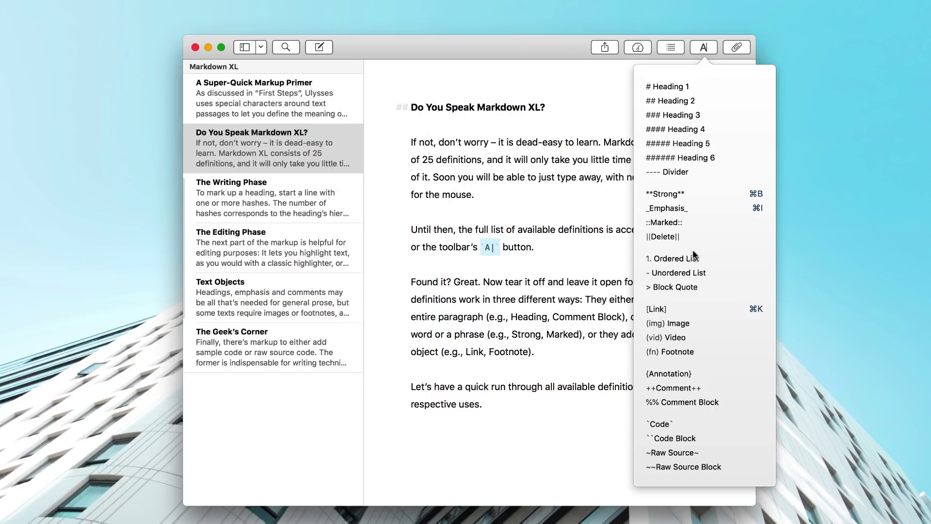
left_click(590, 230)
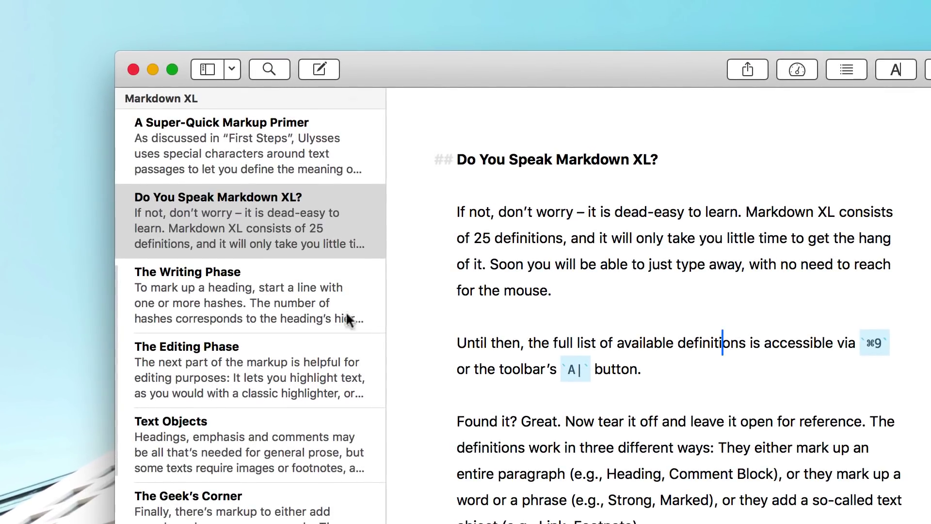
key("super+1")
- Browse All and Last 7 Days, then open First Steps' 'Ok, but How Do I...?' editor-only
left_click(199, 119)
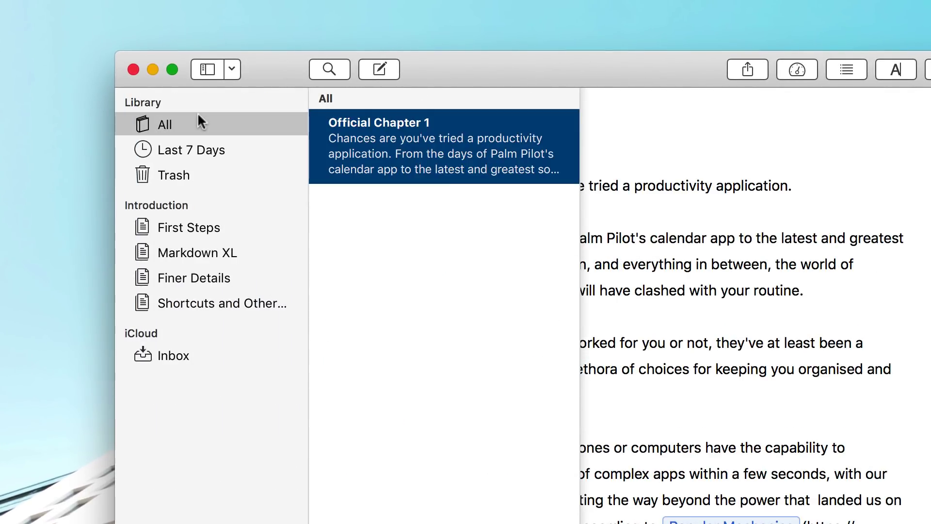
left_click(243, 146)
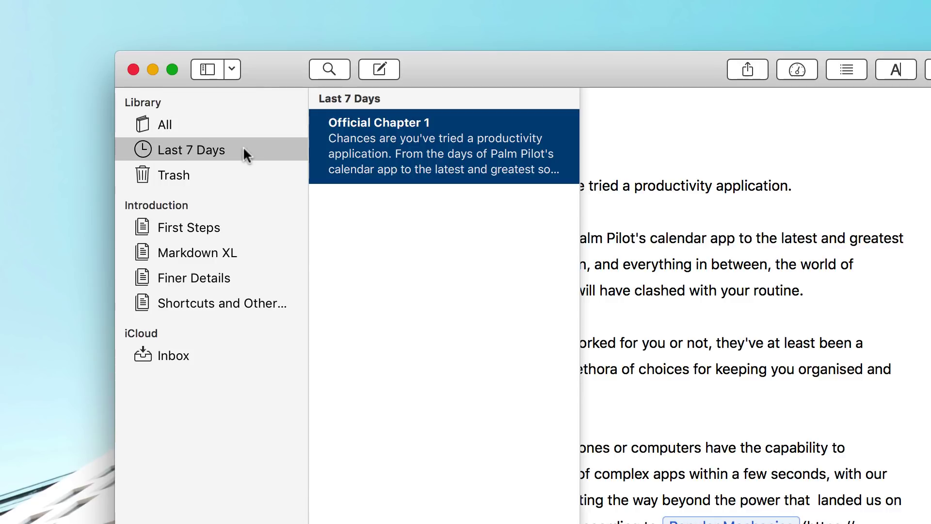
left_click(232, 228)
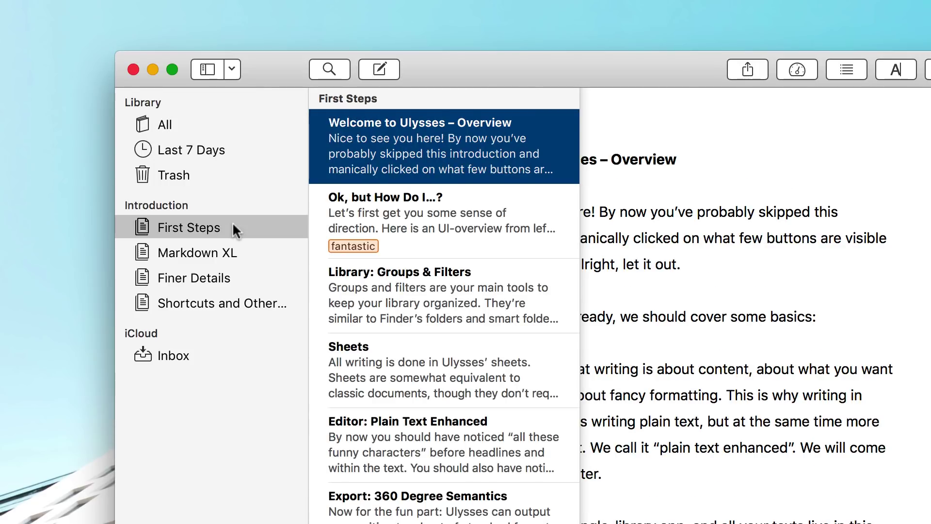
left_click(360, 204)
key("super+1")
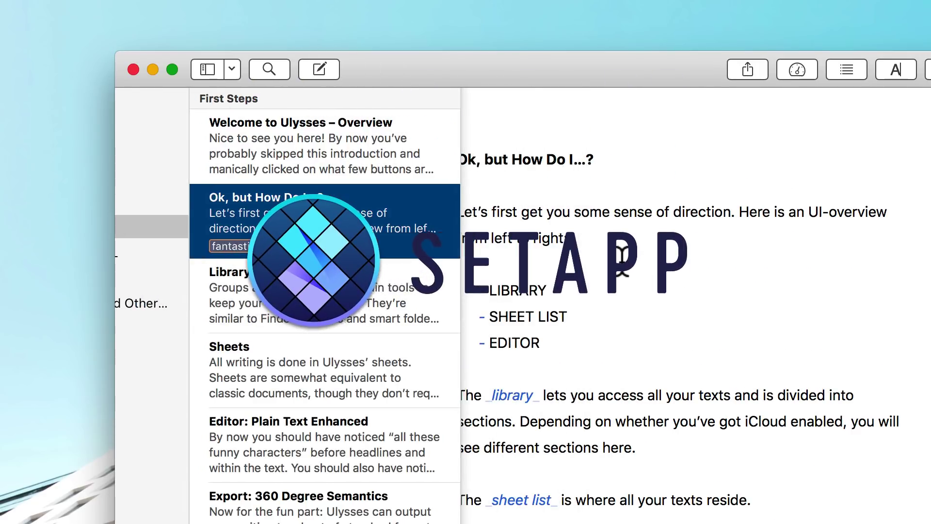
key("super+3")
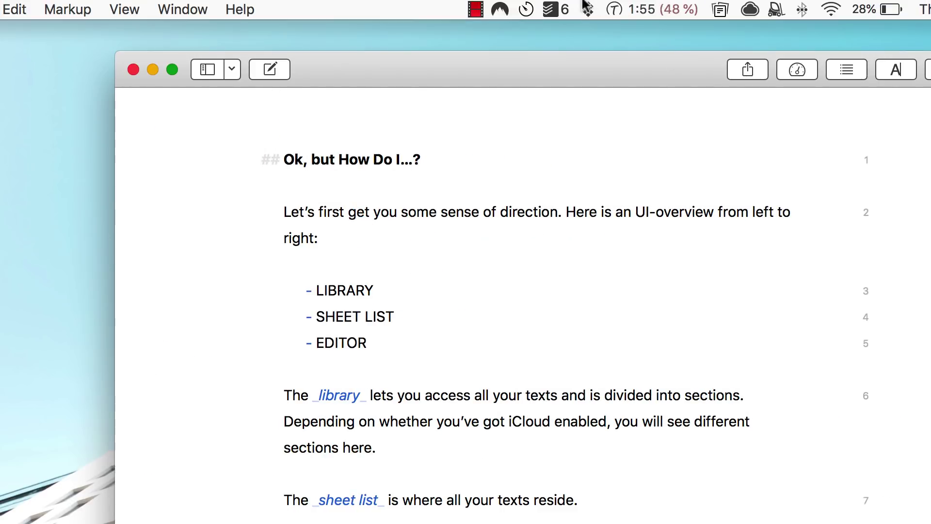
- Clear the Setapp quick-menu search and open the Setapp main window
left_click(588, 9)
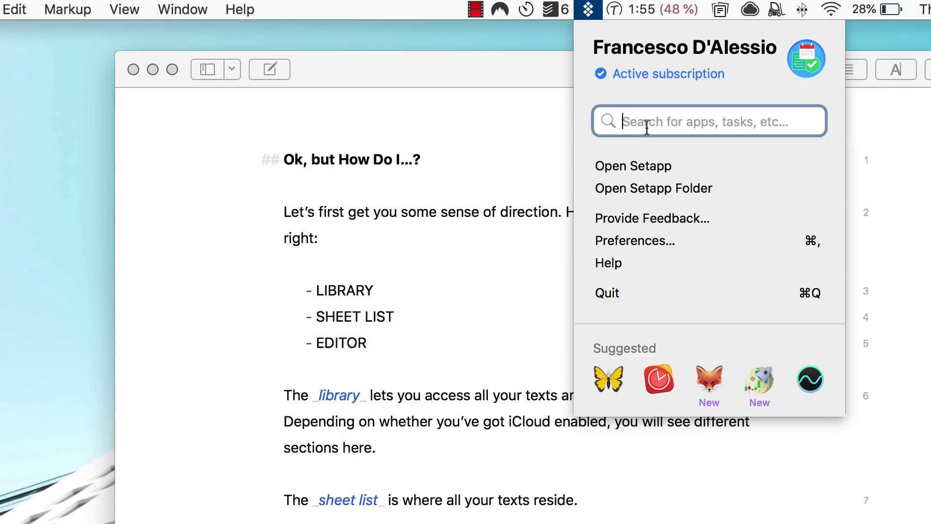
type("uly")
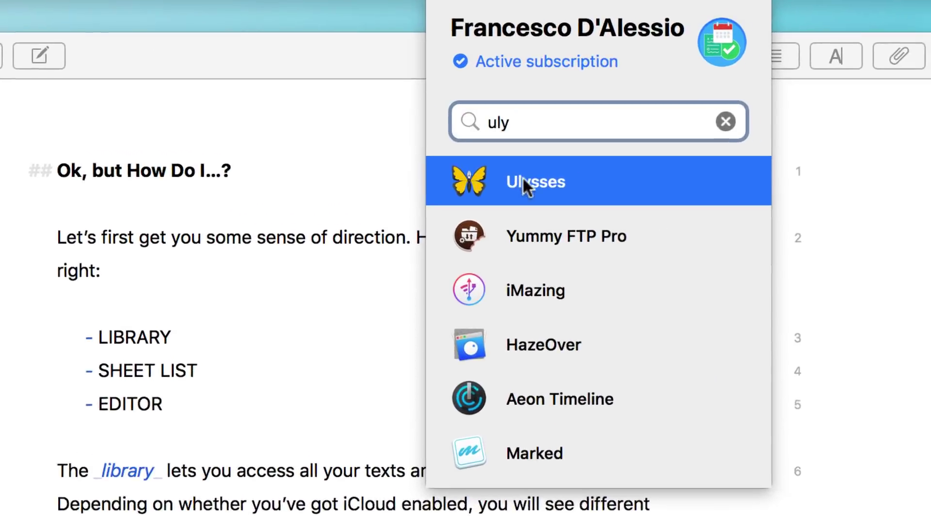
key("super+a")
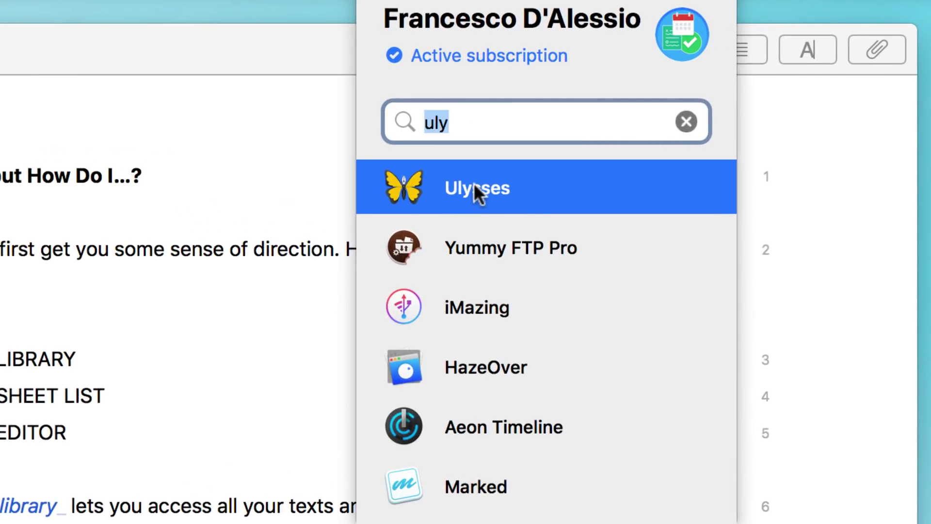
key("BackSpace")
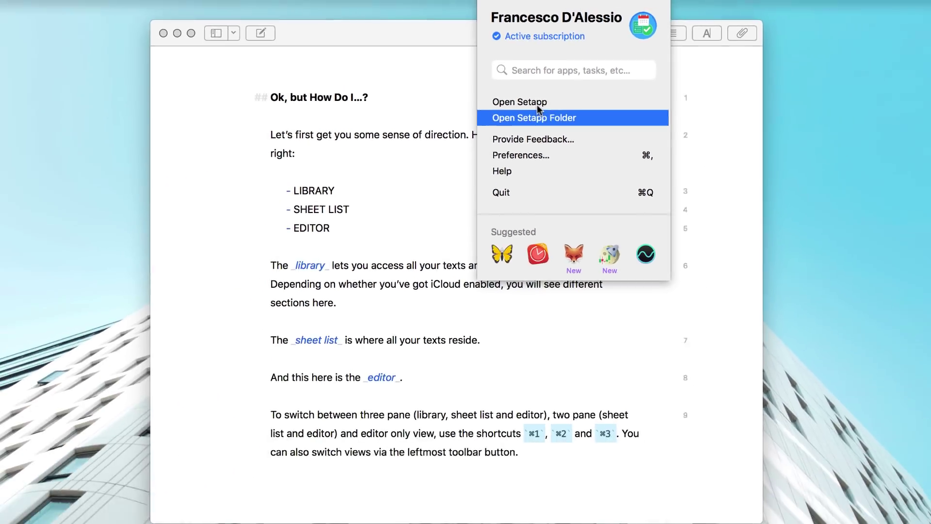
left_click(480, 185)
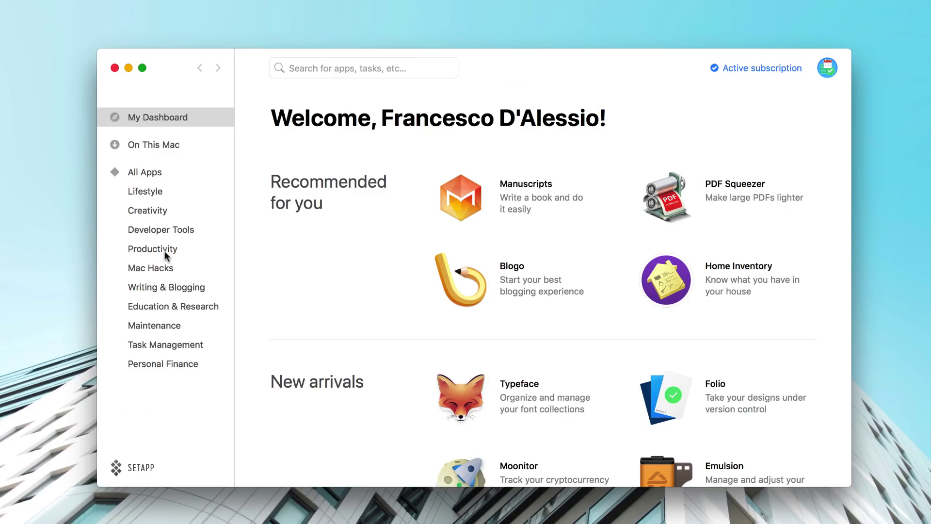
- In Writing & Blogging, view the Blogo details, then the Manuscripts details
left_click(162, 285)
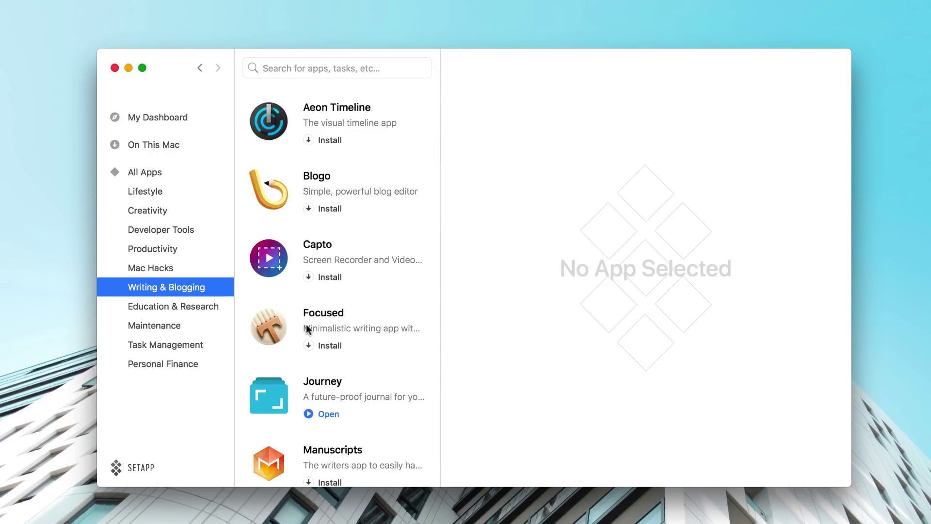
scroll(307, 328, "down", 1)
left_click(357, 155)
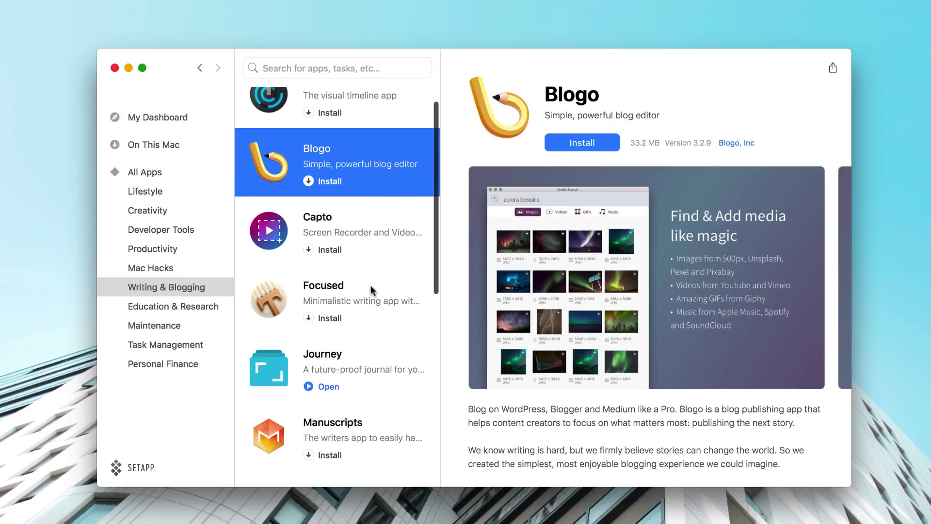
scroll(371, 286, "down", 3)
scroll(370, 285, "down", 2)
left_click(370, 285)
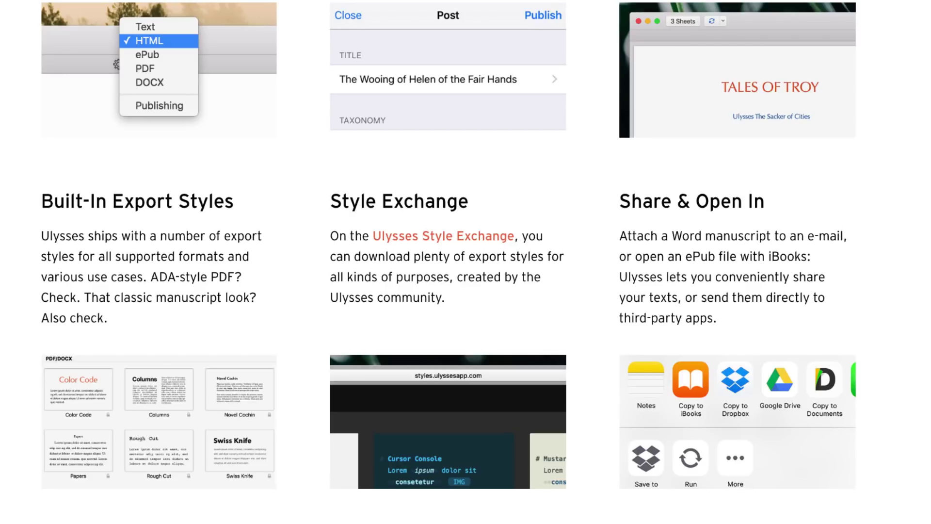
scroll(466, 262, "down", 10)
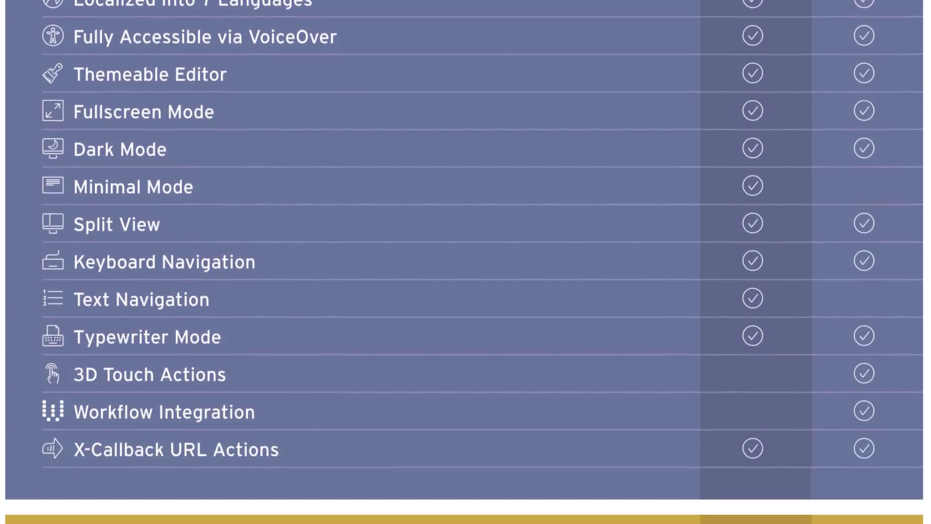
scroll(466, 262, "down", 10)
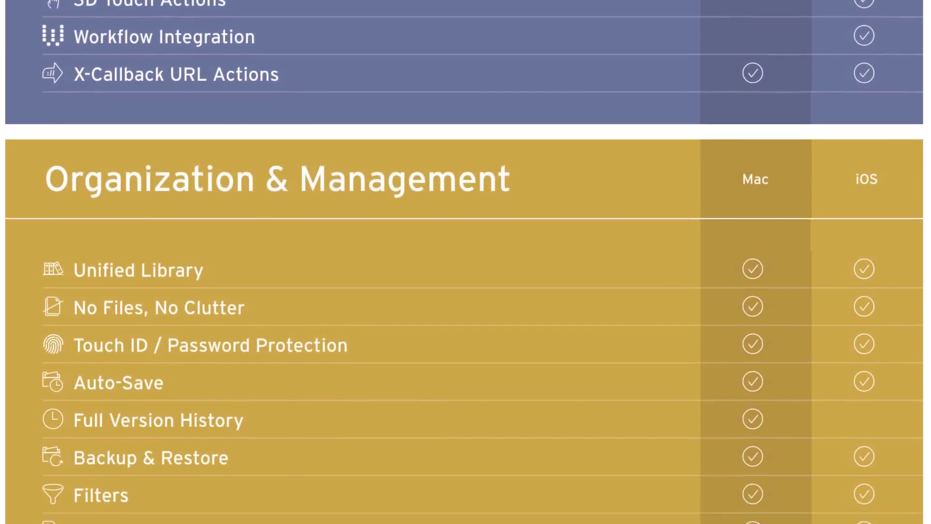
scroll(465, 262, "down", 10)
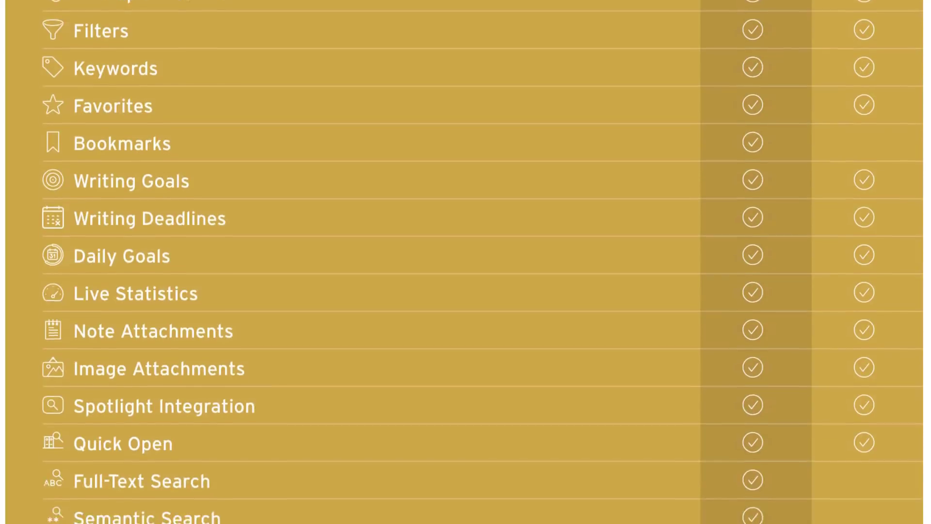
scroll(466, 263, "down", 10)
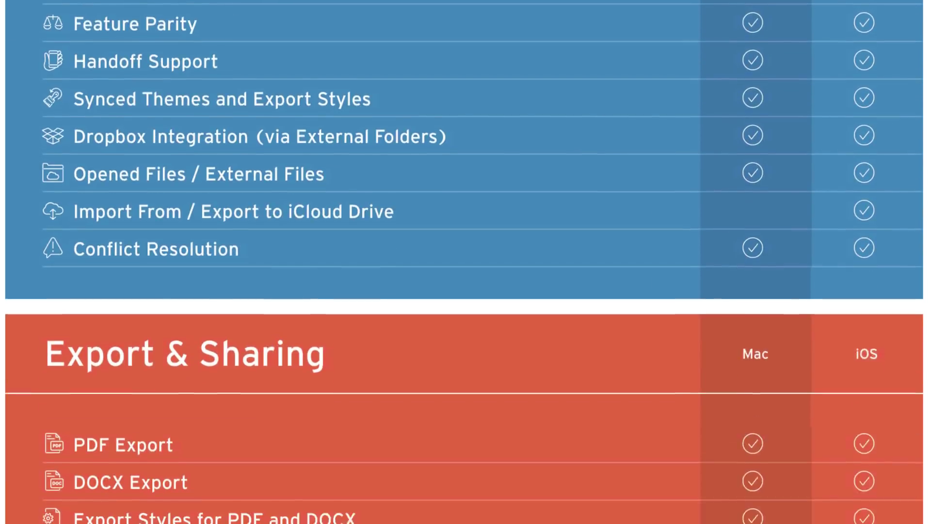
scroll(466, 262, "down", 10)
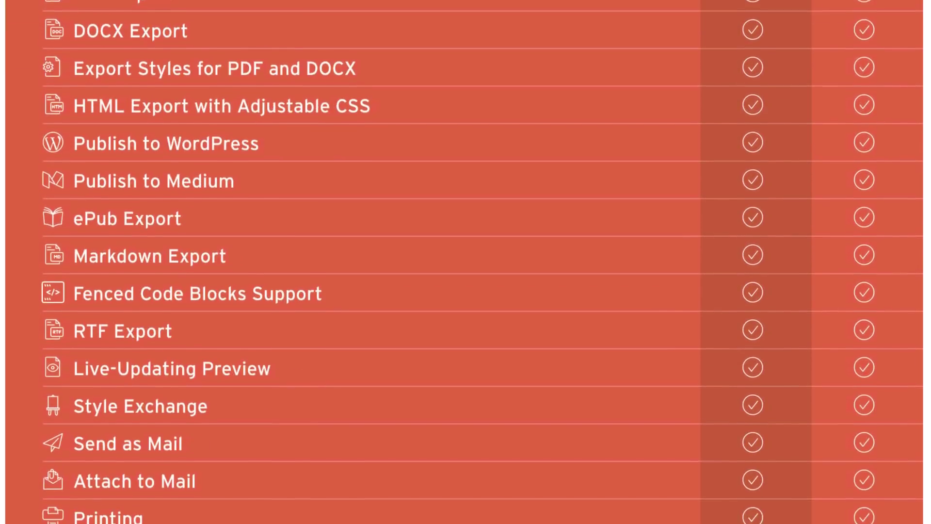
scroll(465, 262, "down", 3)
scroll(466, 262, "down", 2)
scroll(466, 262, "down", 3)
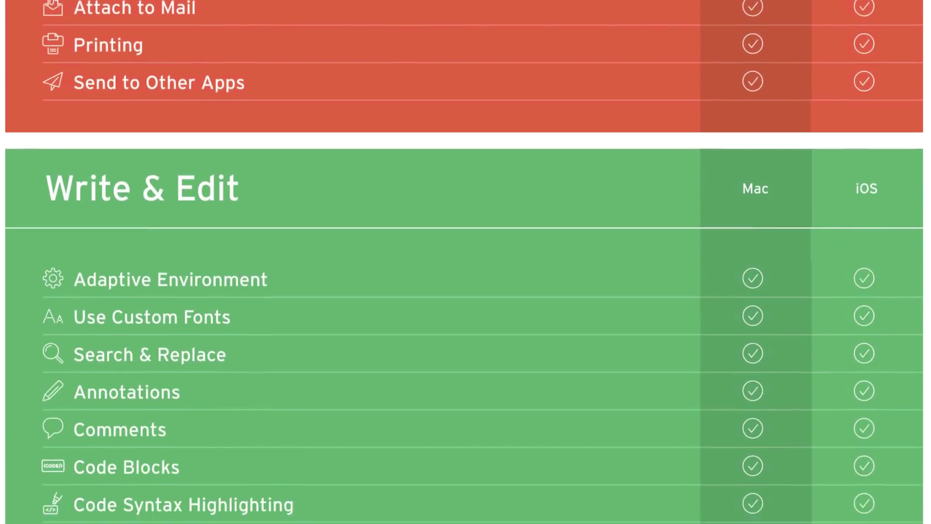
scroll(465, 261, "down", 3)
scroll(465, 262, "down", 3)
scroll(466, 262, "down", 2)
scroll(465, 262, "down", 4)
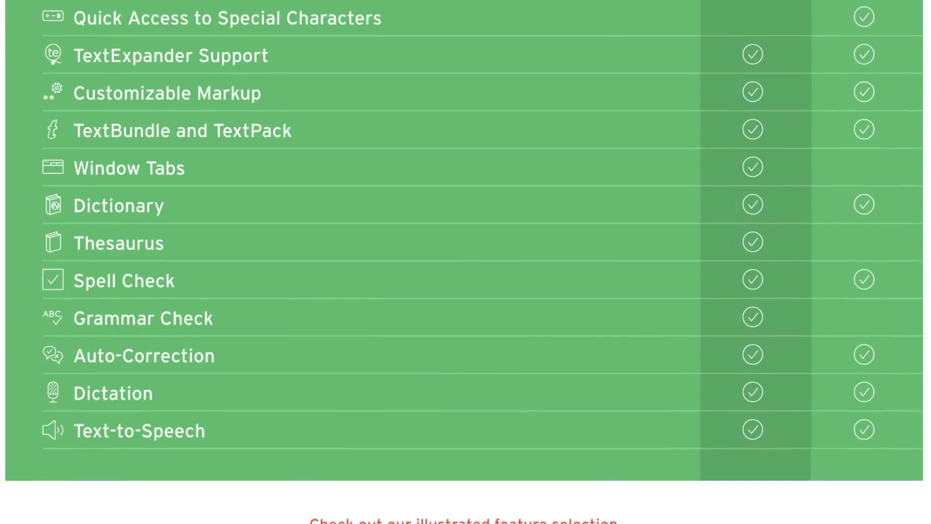
scroll(466, 261, "down", 2)
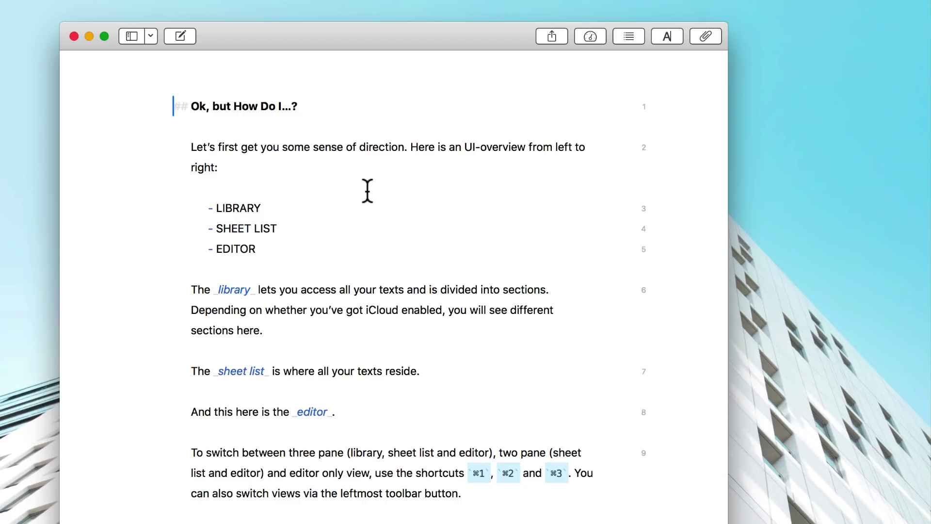
- Show every sheet from All, then hide the library for a sheets-and-editor view
key("super+1")
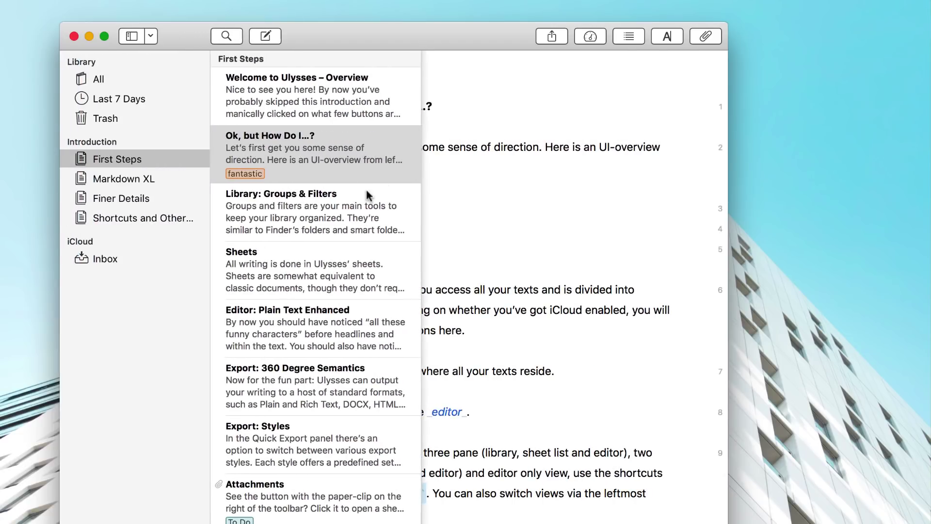
left_click(136, 80)
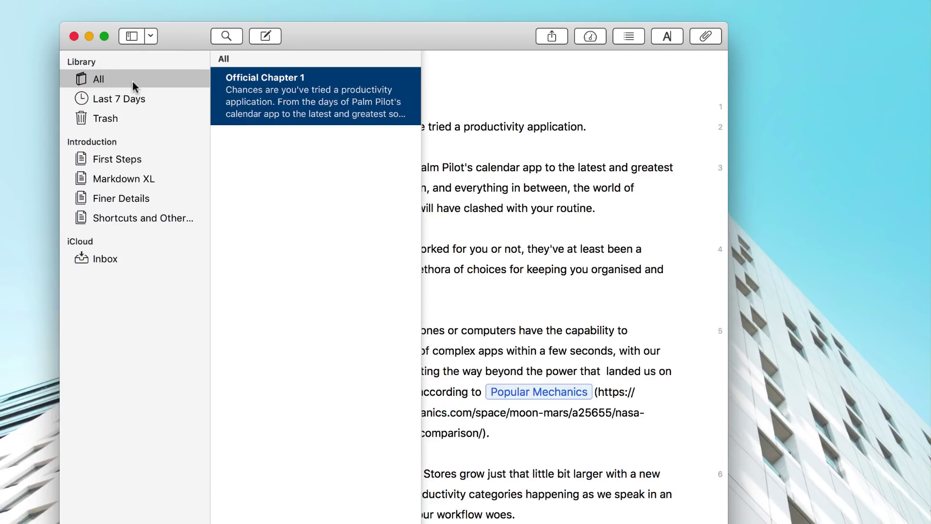
key("super+2")
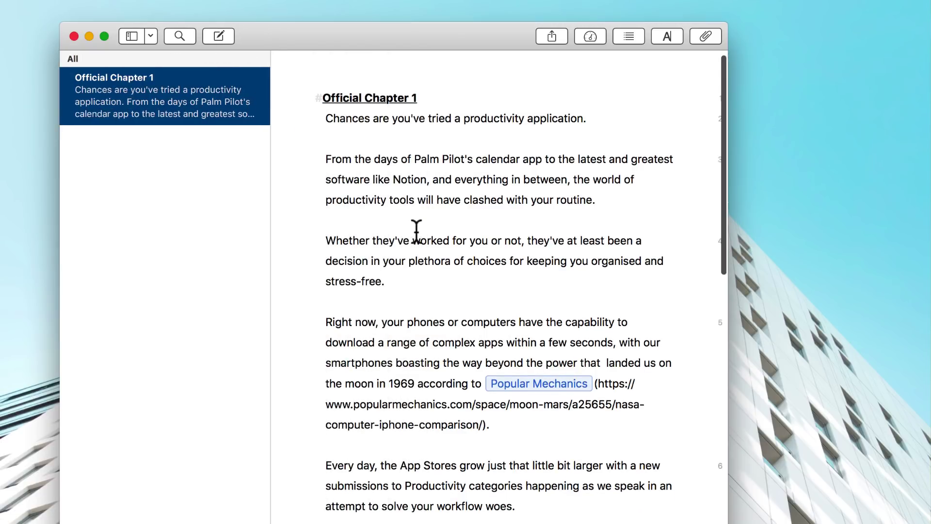
scroll(416, 232, "down", 3)
scroll(416, 232, "down", 2)
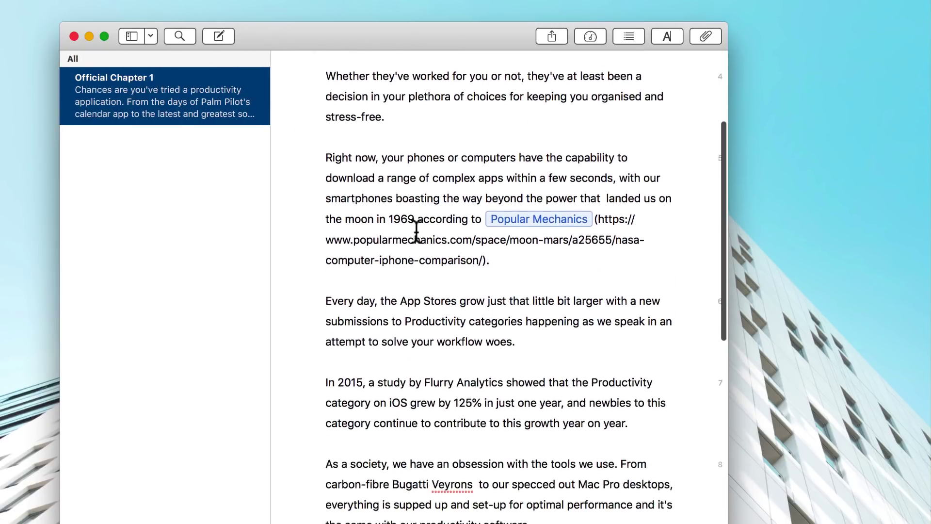
scroll(416, 232, "down", 2)
scroll(416, 232, "down", 2)
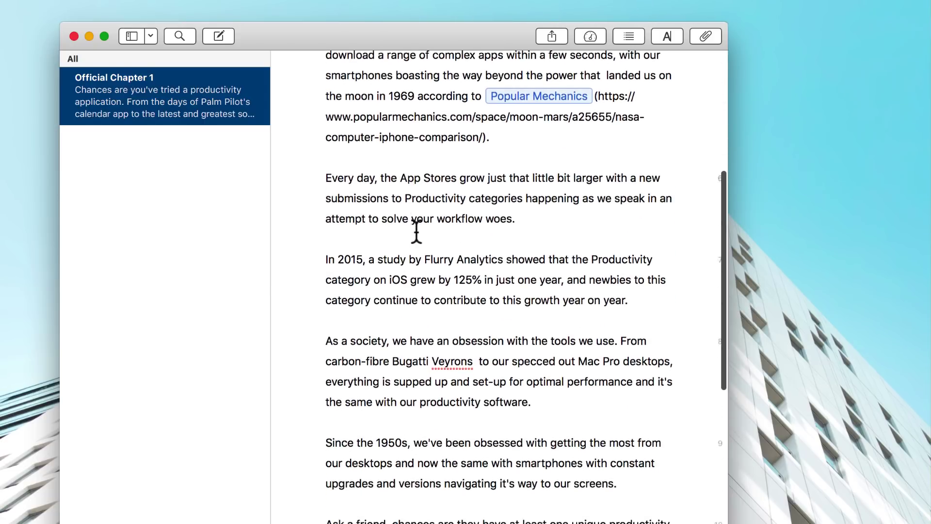
scroll(416, 231, "down", 2)
scroll(416, 231, "down", 2)
scroll(416, 232, "down", 2)
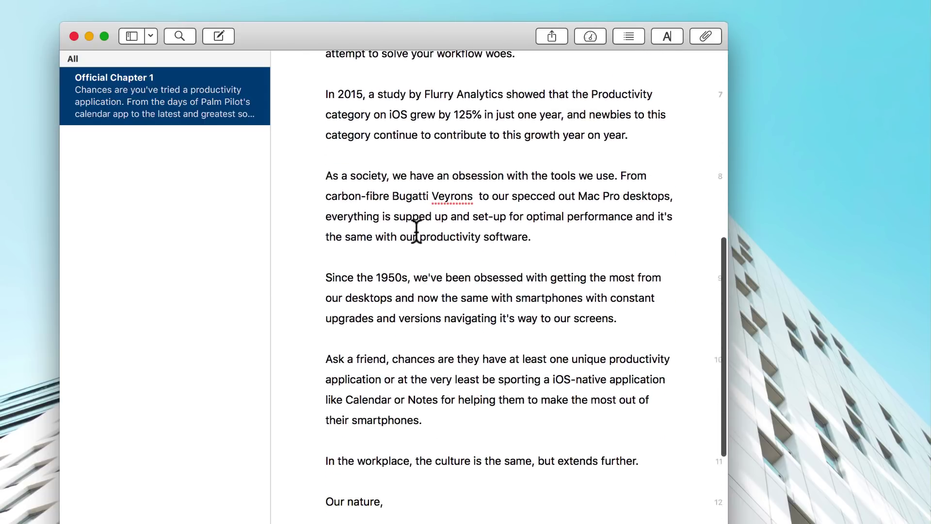
scroll(416, 231, "down", 2)
scroll(416, 232, "down", 2)
scroll(416, 232, "down", 1)
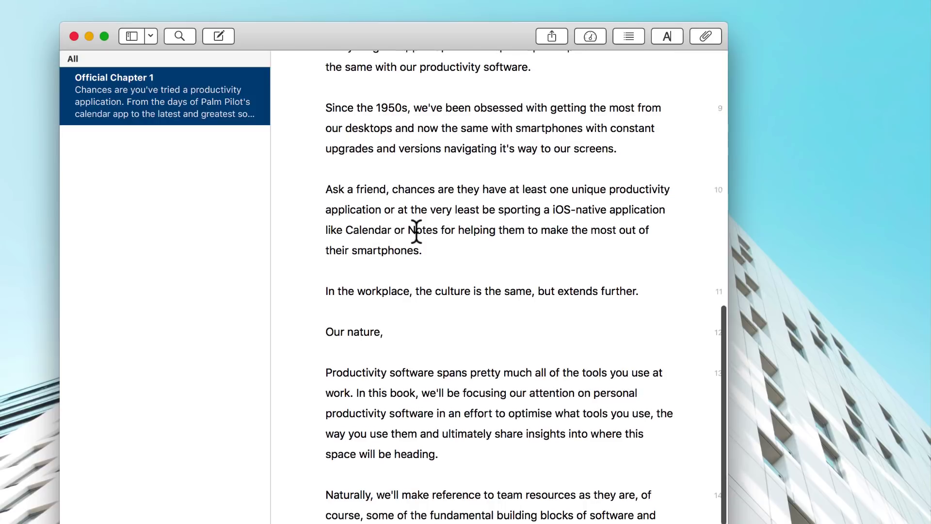
- Inspect the chapter's markup options, text statistics, heading outline and attachments panel
left_click(667, 35)
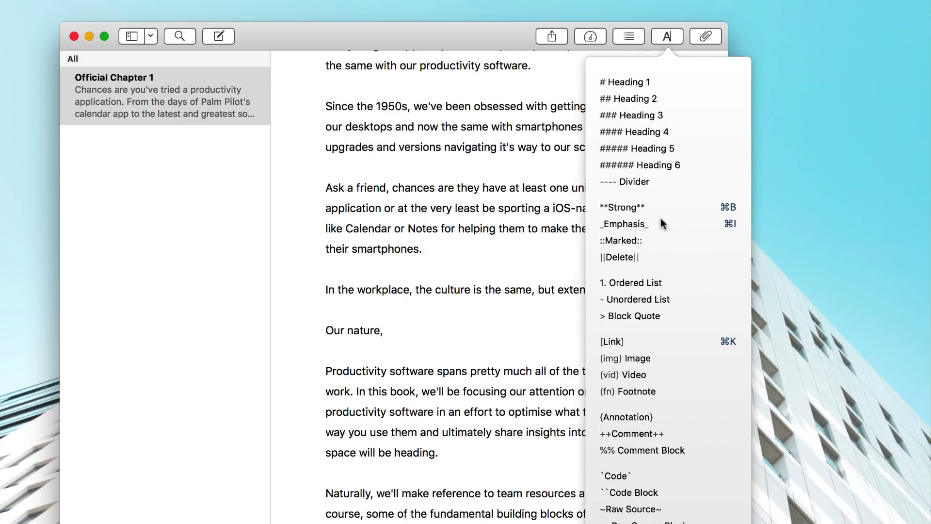
left_click(590, 36)
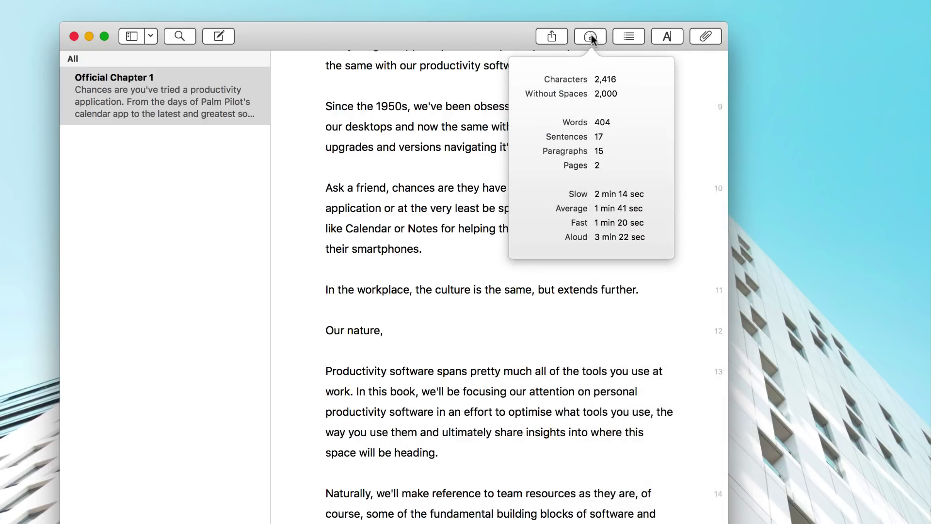
left_click(628, 37)
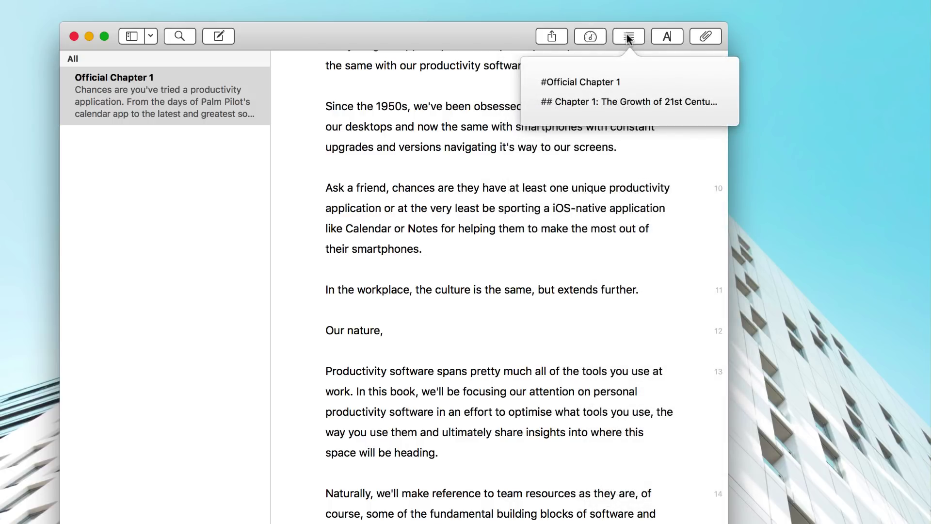
left_click(704, 36)
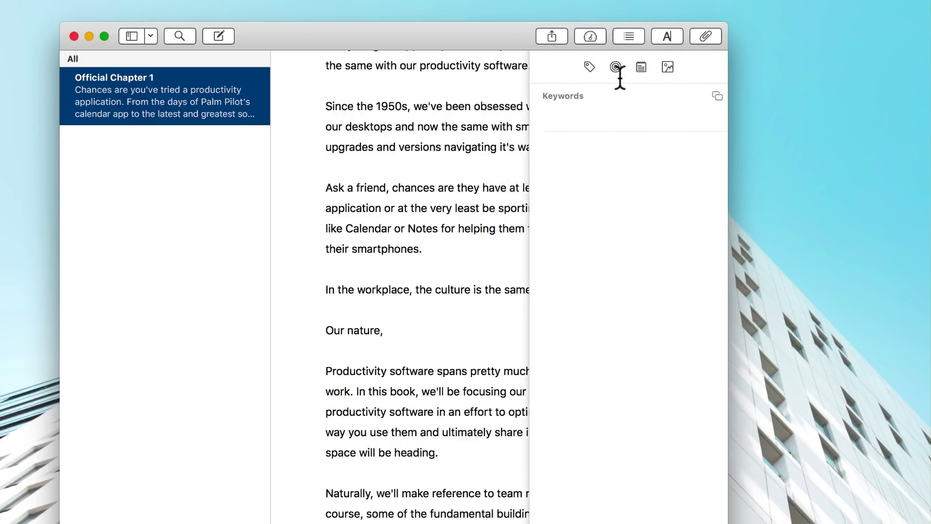
- Give the sheet a 5000-character writing goal and an empty note
left_click(615, 68)
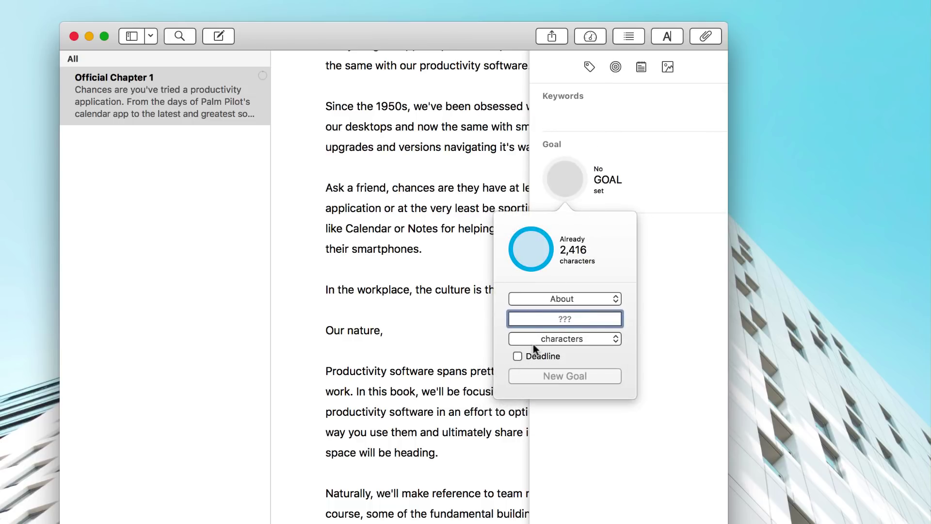
type("5000")
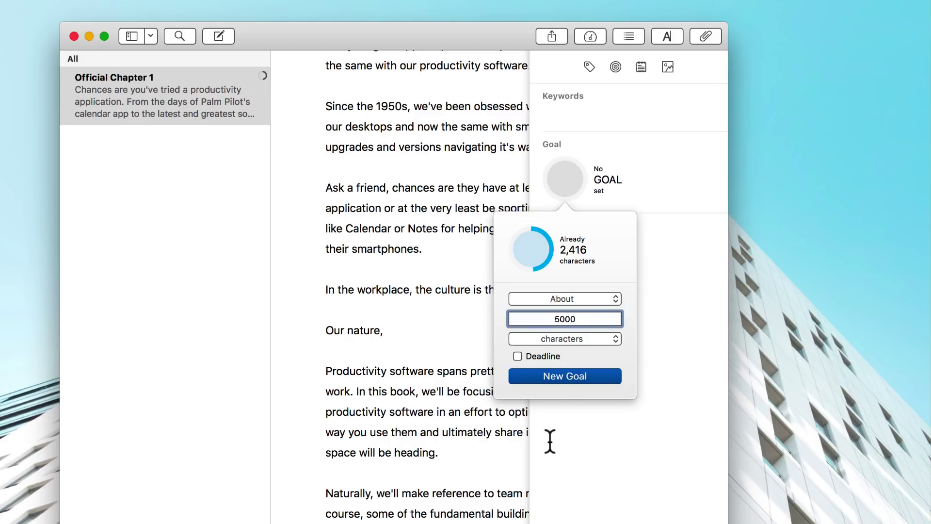
left_click(565, 378)
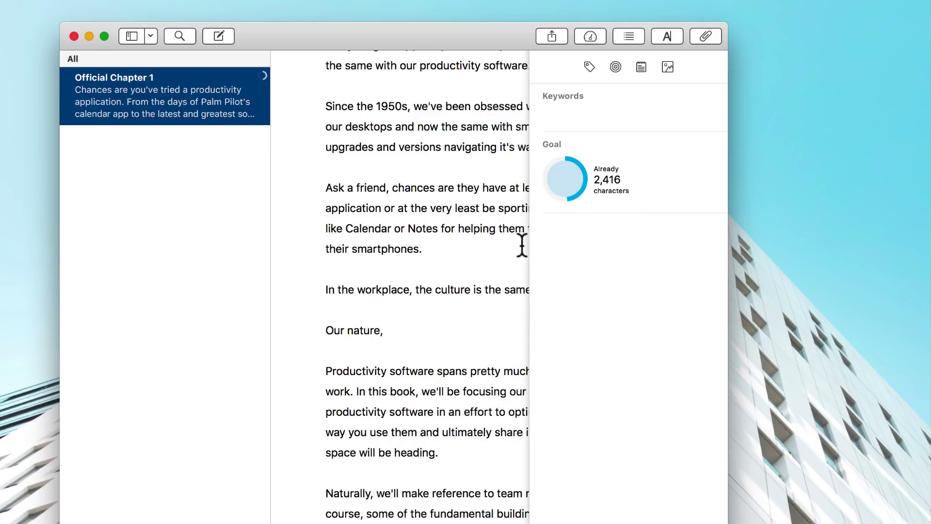
left_click(641, 67)
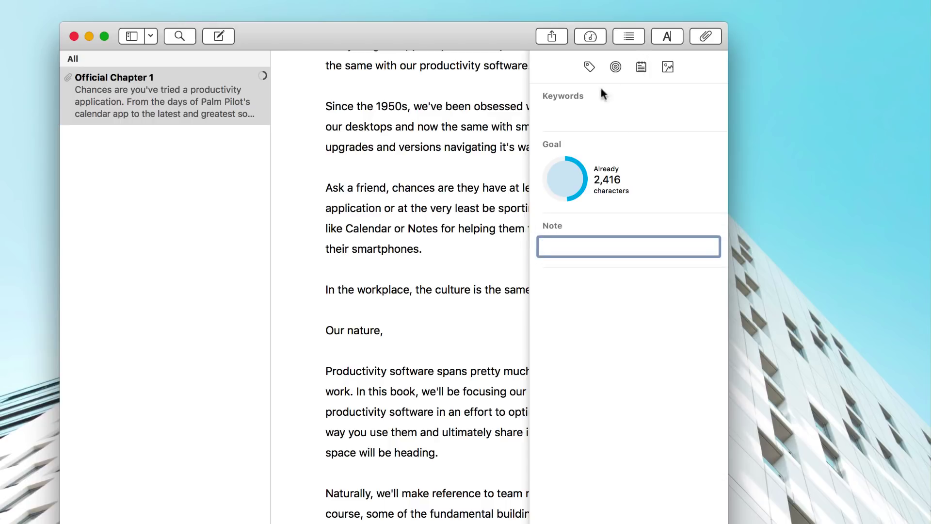
left_click(489, 182)
scroll(502, 185, "up", 5)
scroll(502, 186, "up", 5)
scroll(502, 186, "up", 2)
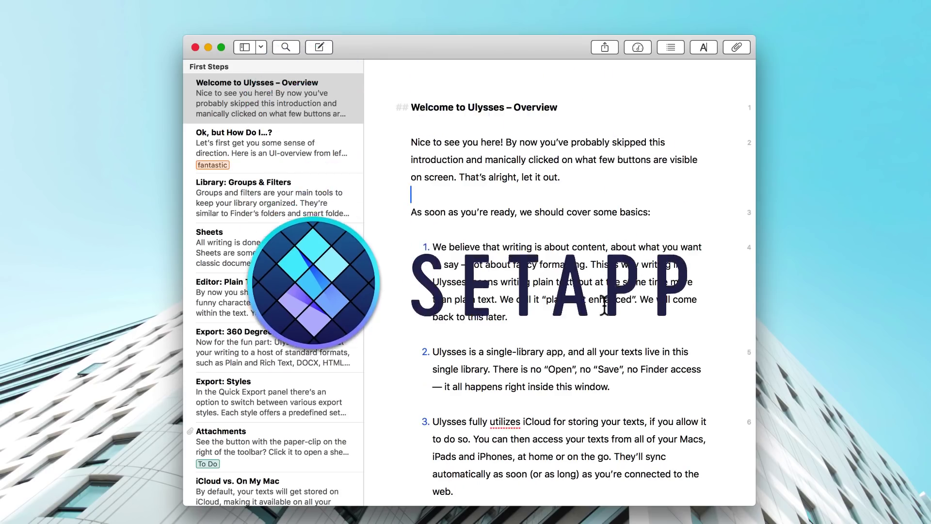
scroll(604, 306, "down", 3)
scroll(604, 306, "down", 2)
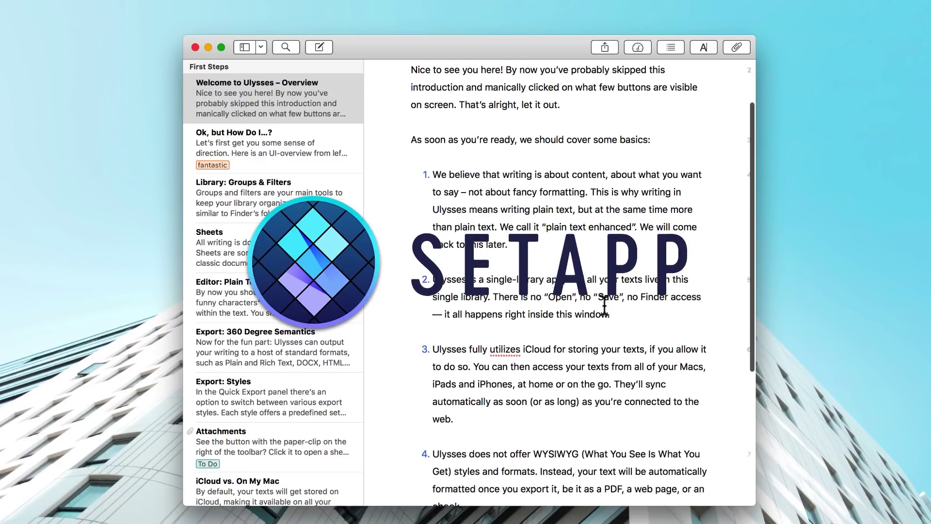
scroll(604, 306, "down", 1)
scroll(605, 305, "up", 3)
scroll(604, 306, "up", 2)
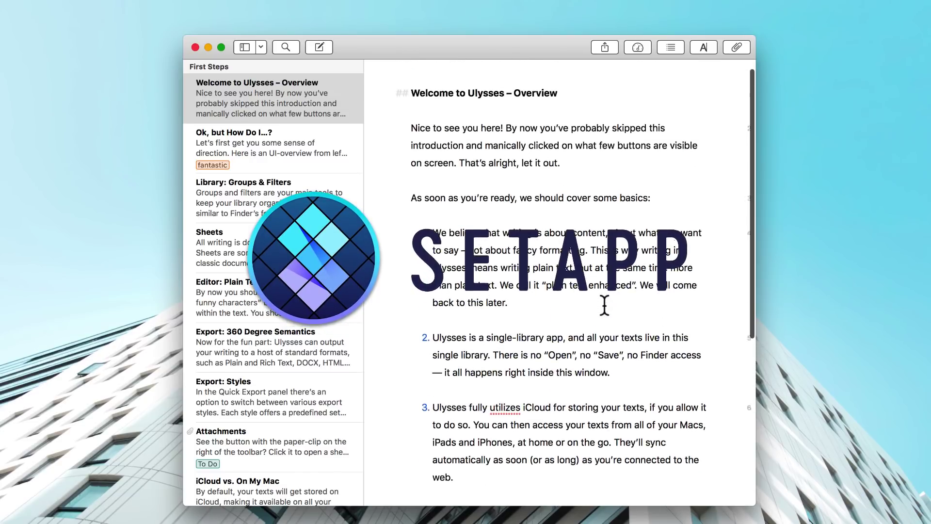
mouse_move(326, 226)
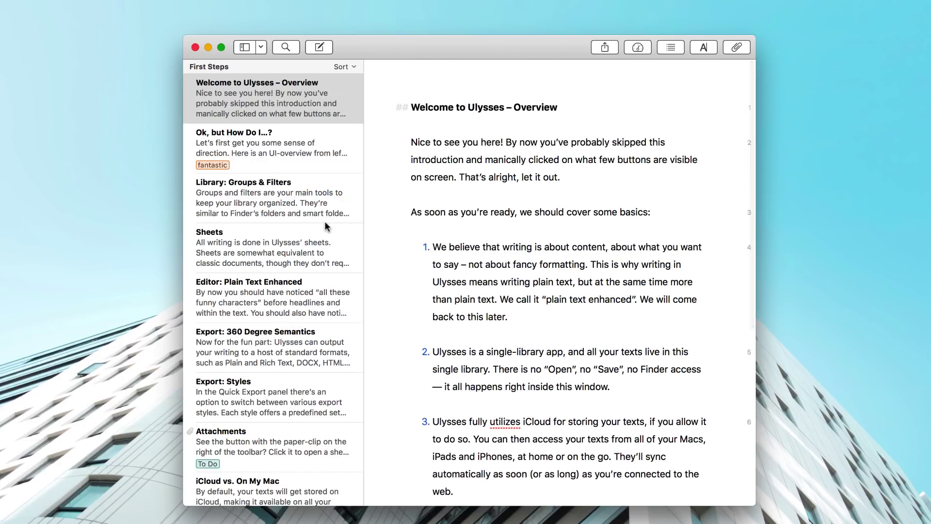
- From the library, pick Markdown XL and open 'Do You Speak Markdown XL?' for editing
left_click_drag(364, 223, 408, 223)
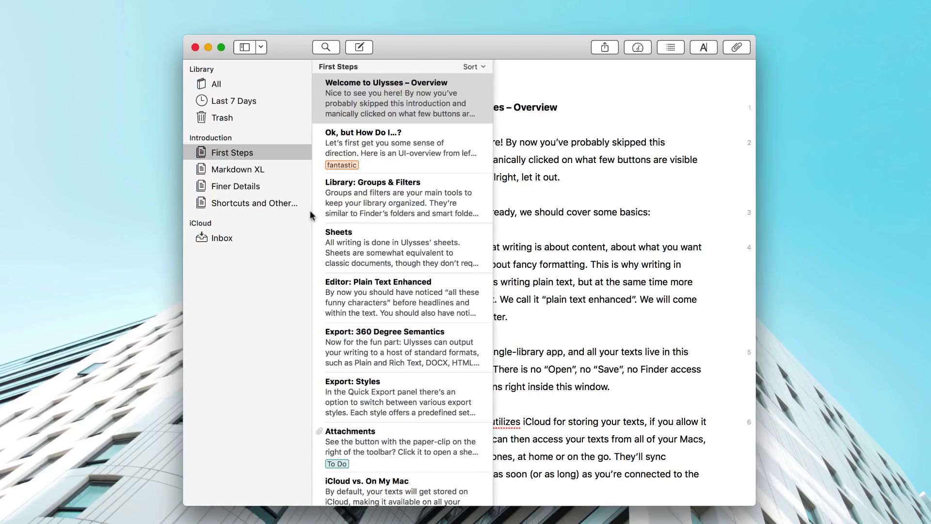
left_click(273, 170)
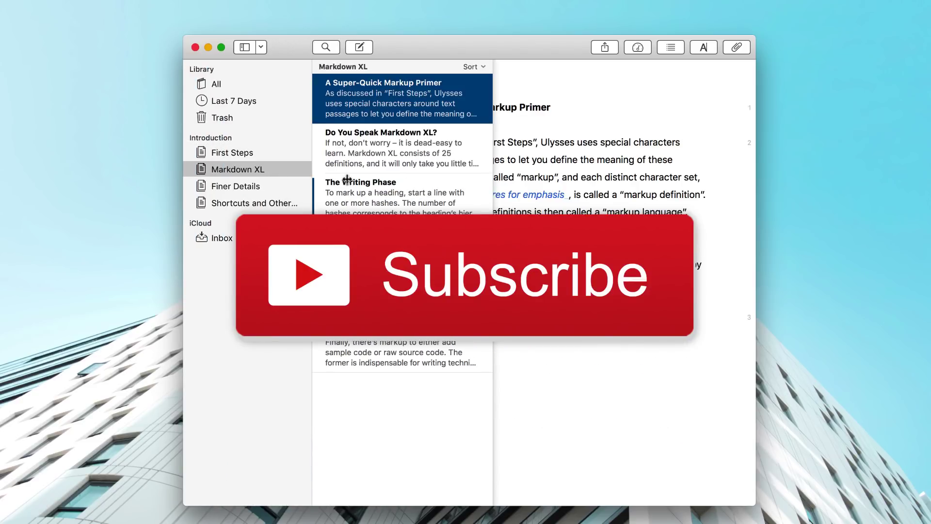
key("super+2")
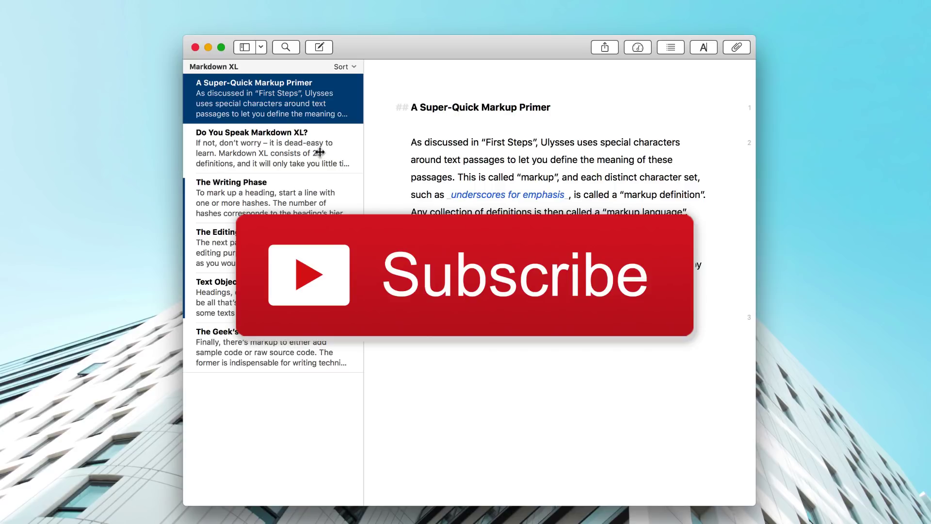
left_click(320, 155)
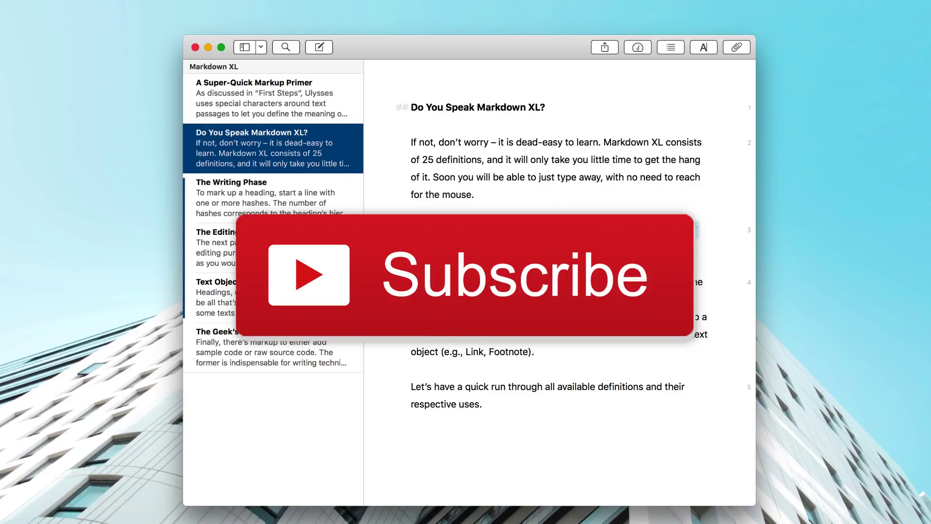
left_click(560, 400)
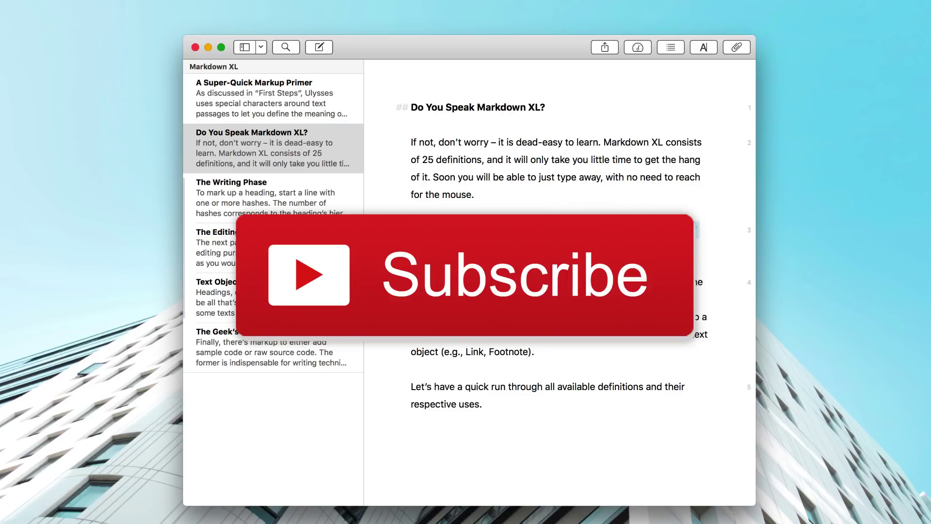